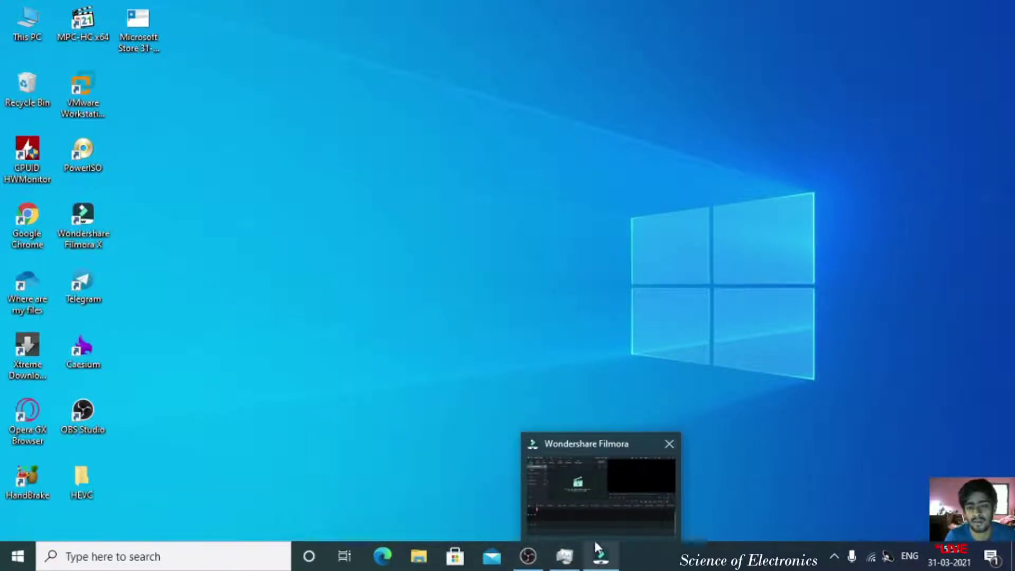
Restore the minimized Filmora window from its taskbar thumbnail, showing the empty untitled project.
left_click(596, 516)
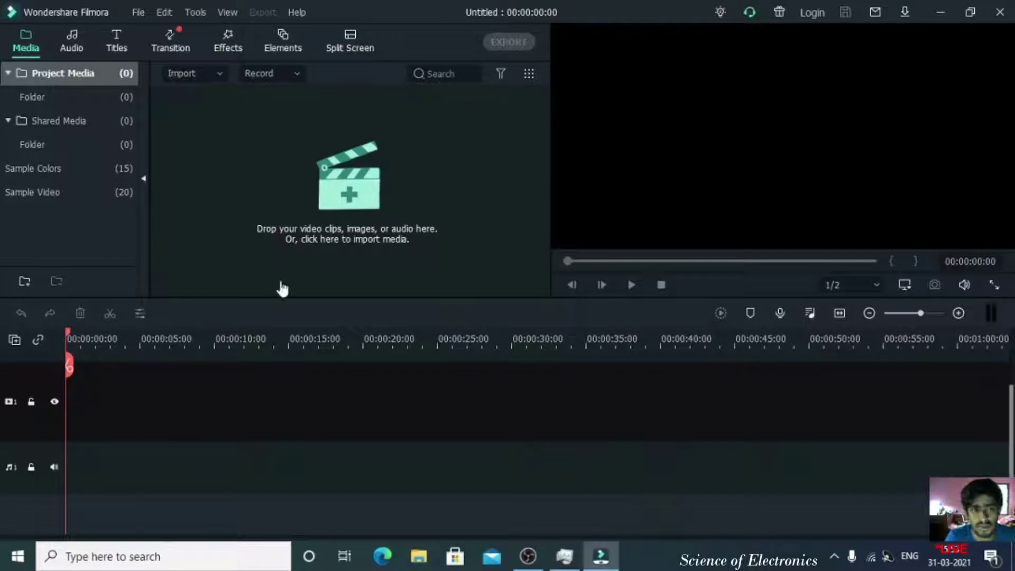
Browse This PC to E:\YouTube Workshop\Clearon jmps 920 and select the Part 1 hevc old video.
left_click(940, 12)
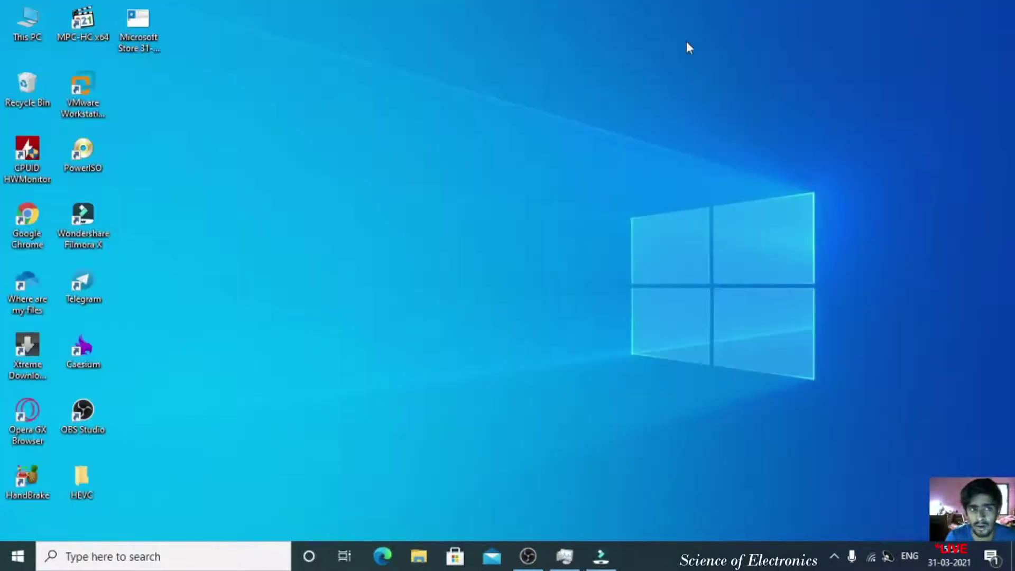
double_click(8, 33)
double_click(718, 221)
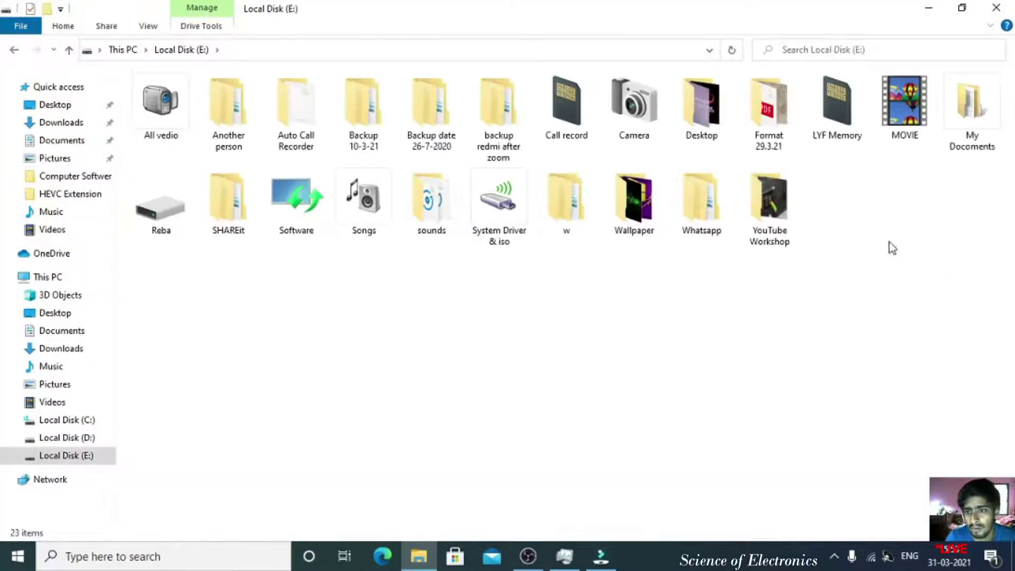
double_click(783, 227)
double_click(173, 137)
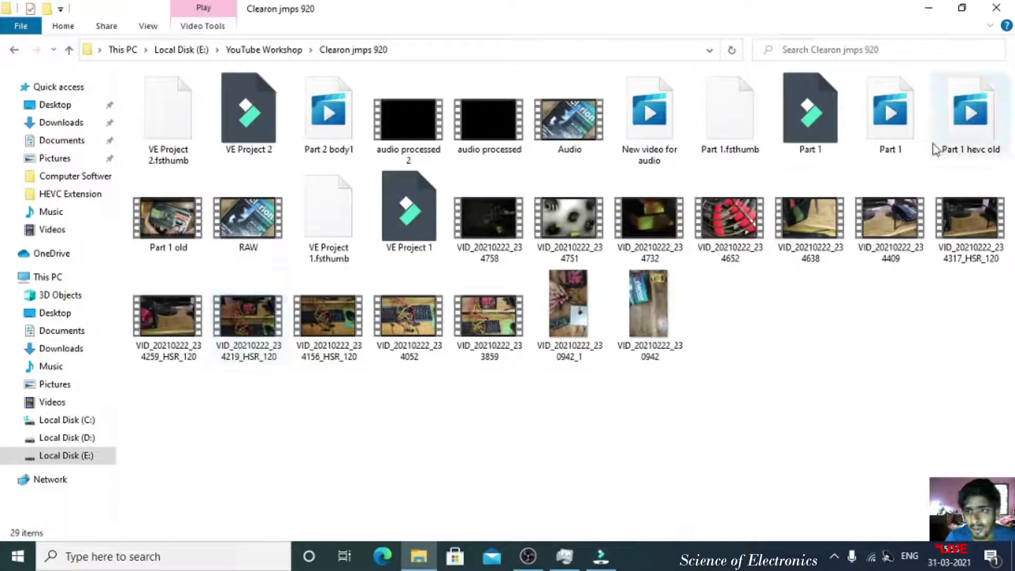
left_click(973, 150)
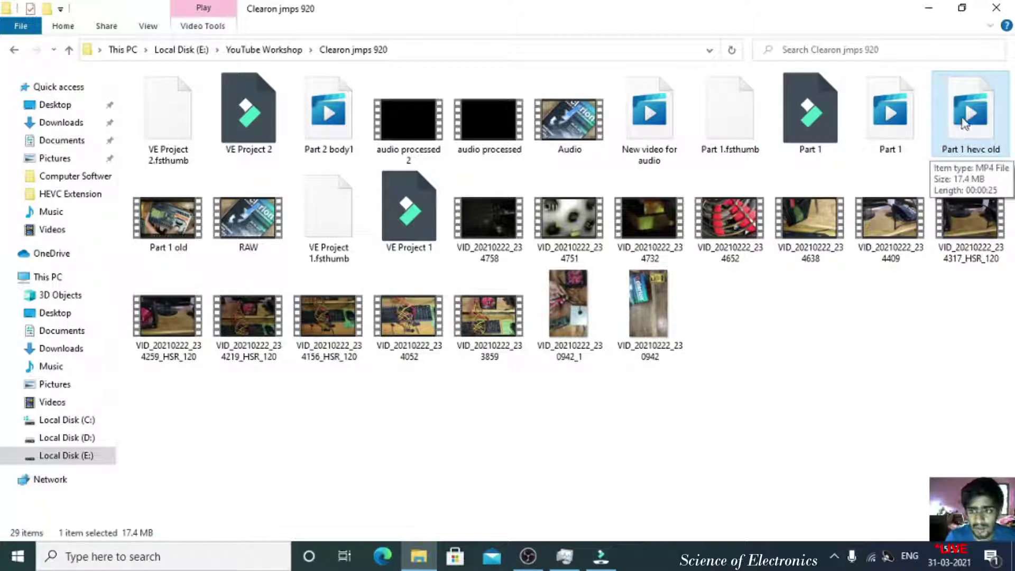
Drop Part 1 hevc old into Filmora's media library and dismiss the resulting HEVC codec error.
left_click_drag(966, 129, 611, 563)
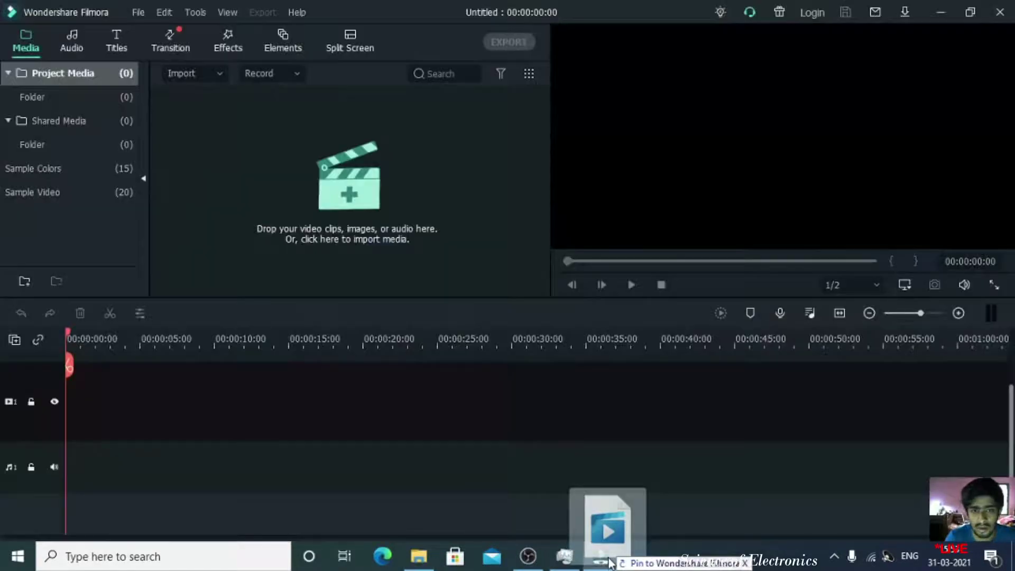
left_click_drag(611, 565, 604, 536)
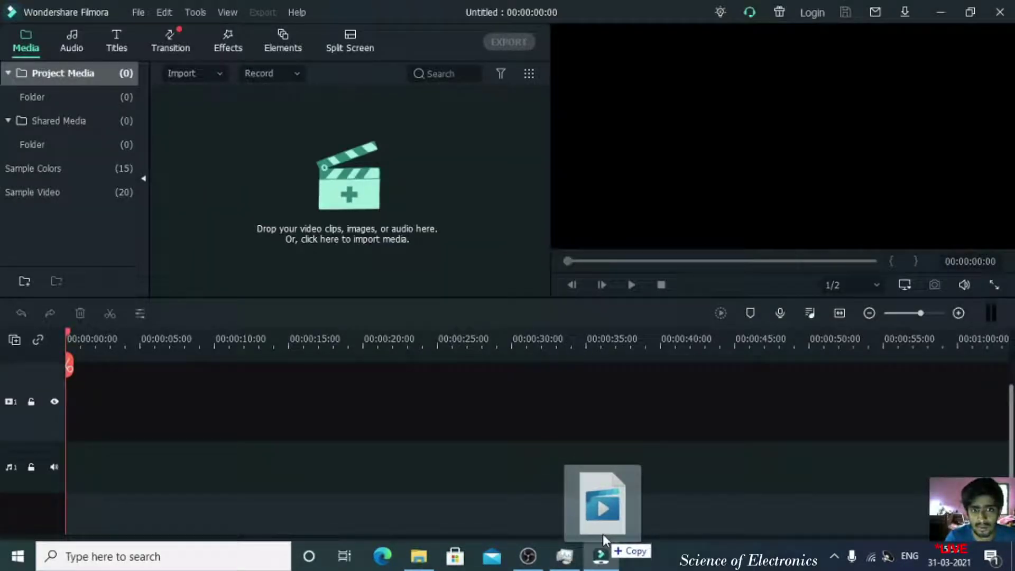
left_click_drag(602, 534, 340, 221)
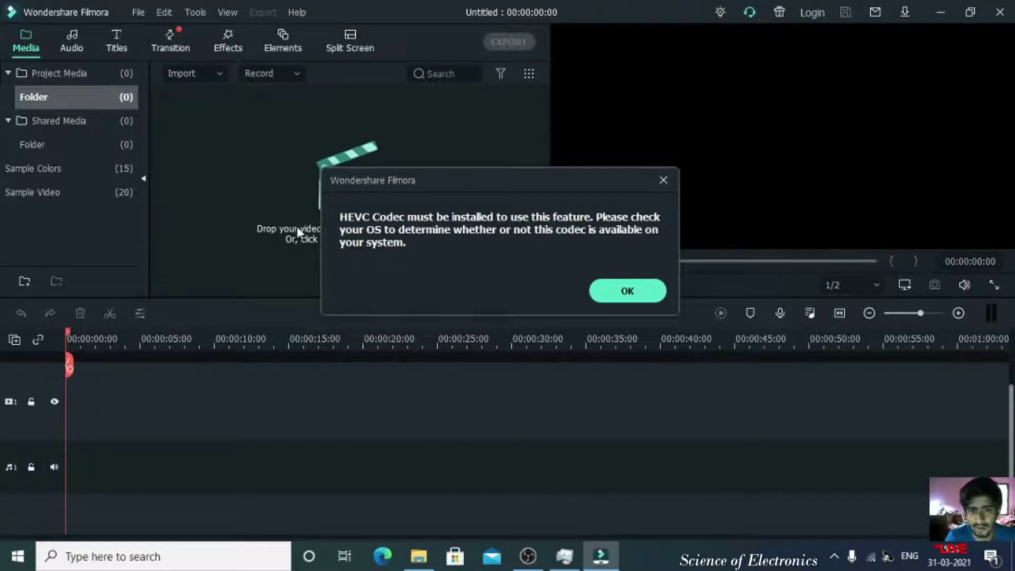
left_click(613, 290)
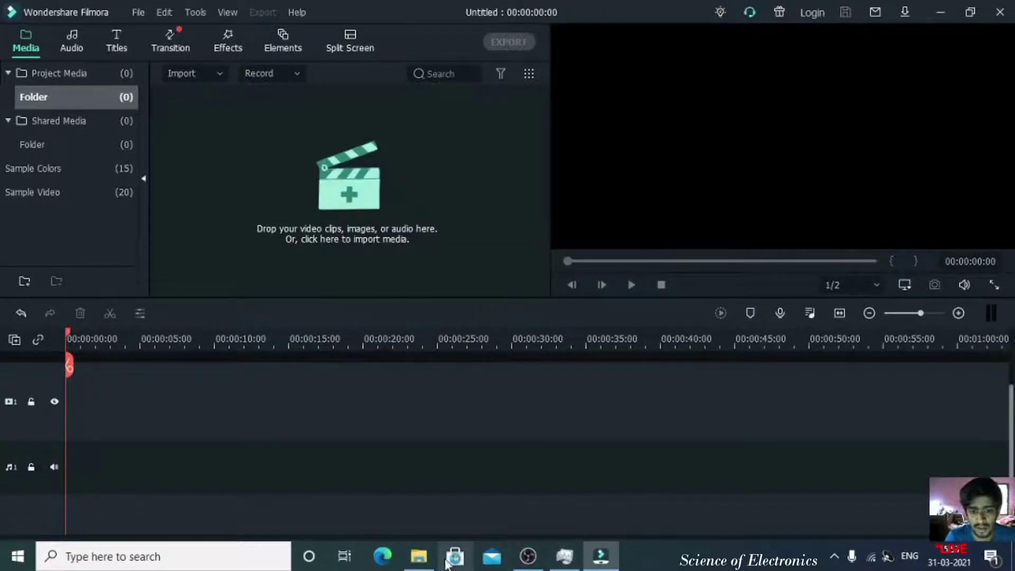
Search Microsoft Store for 'hev' to find the HEVC Video Extensions listing.
left_click(453, 556)
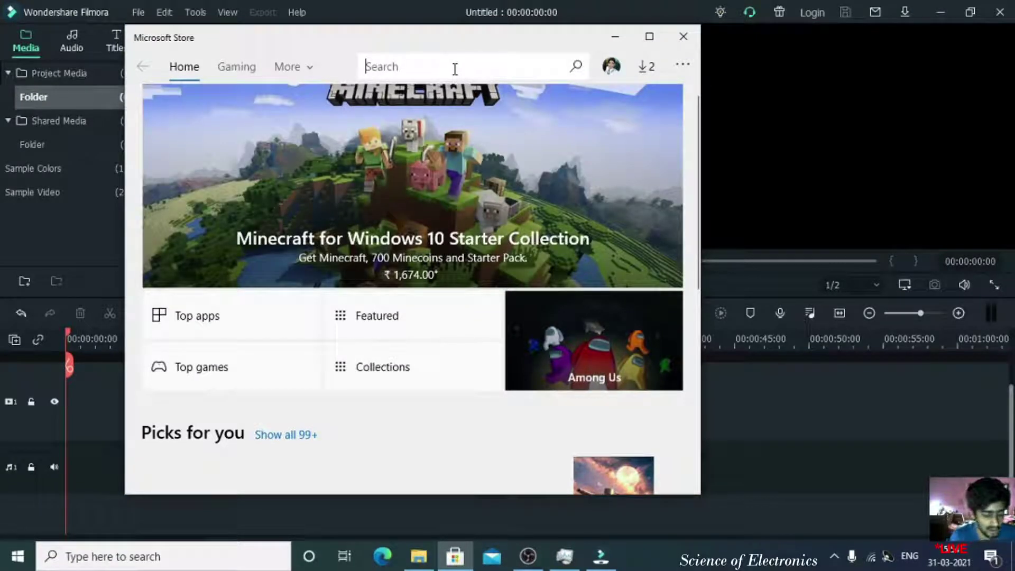
type("hevc")
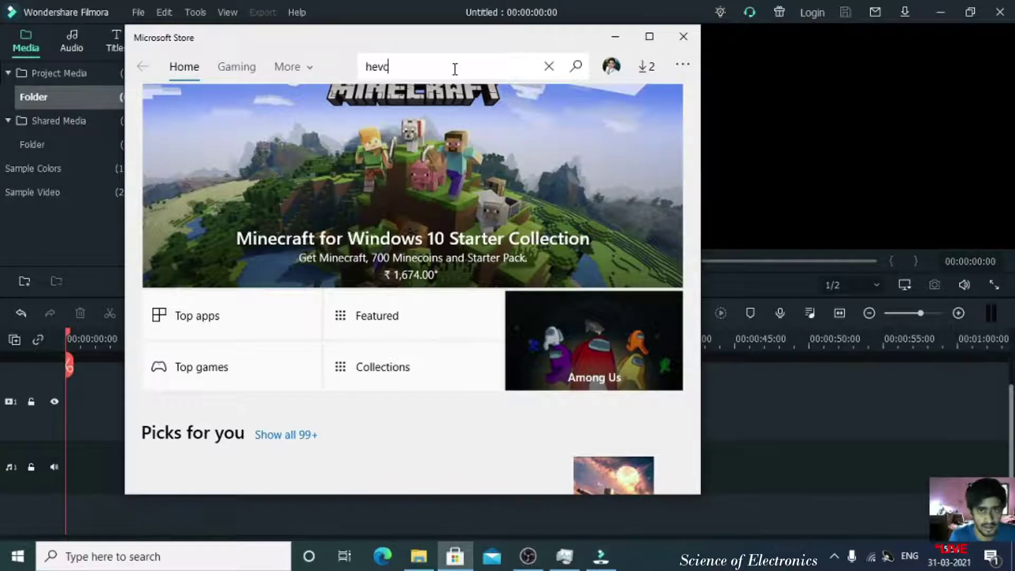
key("Return")
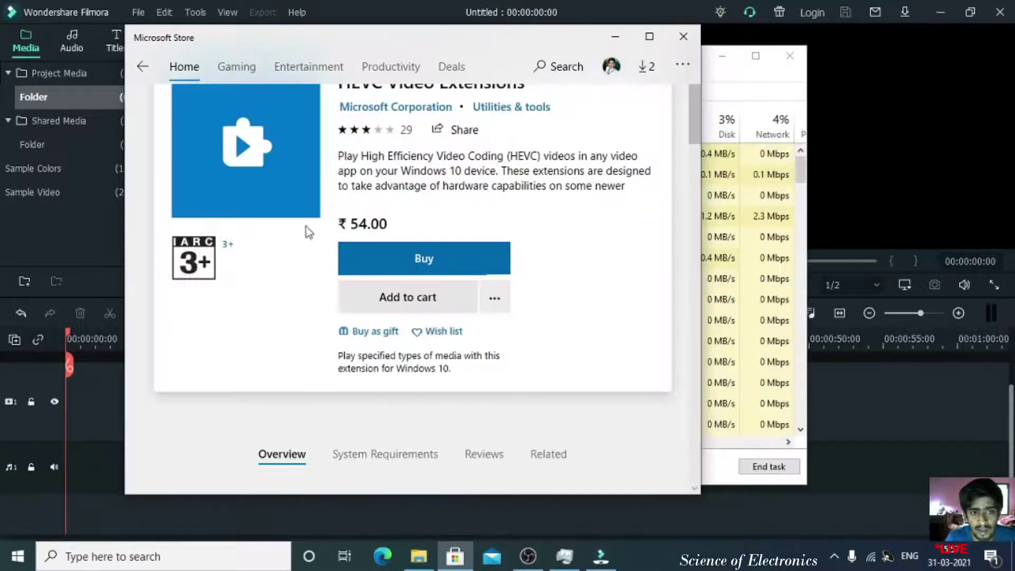
mouse_move(308, 229)
left_mouse_down()
mouse_move(389, 222)
mouse_move(335, 220)
mouse_move(460, 229)
left_mouse_up()
scroll(430, 190, "down", 4)
scroll(430, 187, "up", 2)
scroll(432, 189, "up", 2)
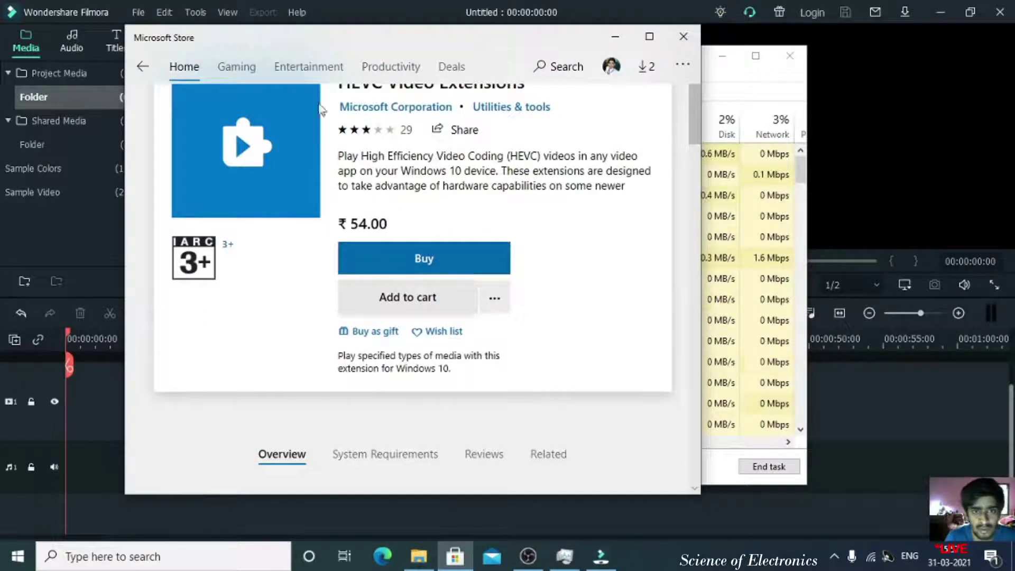
Check the HEVC Video Extensions title and ₹54.00 price, then close Microsoft Store.
left_click_drag(350, 87, 539, 90)
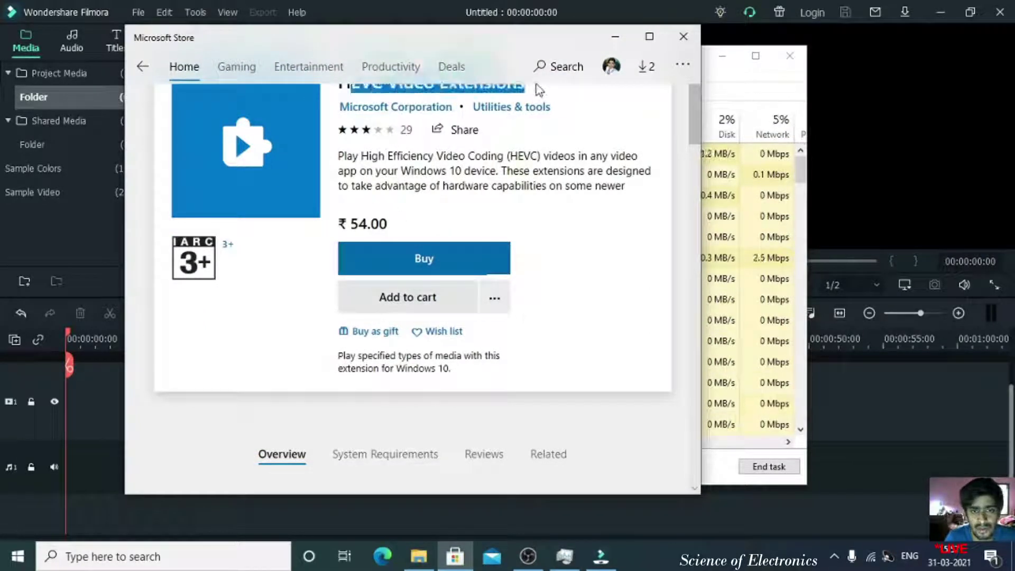
left_click(577, 233)
left_click_drag(367, 224, 359, 224)
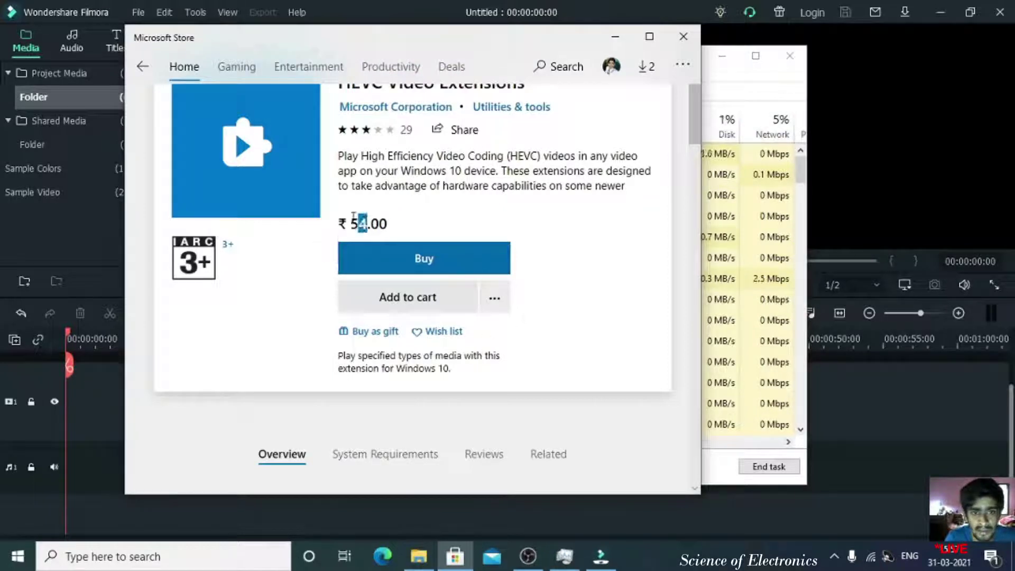
key("ctrl+a")
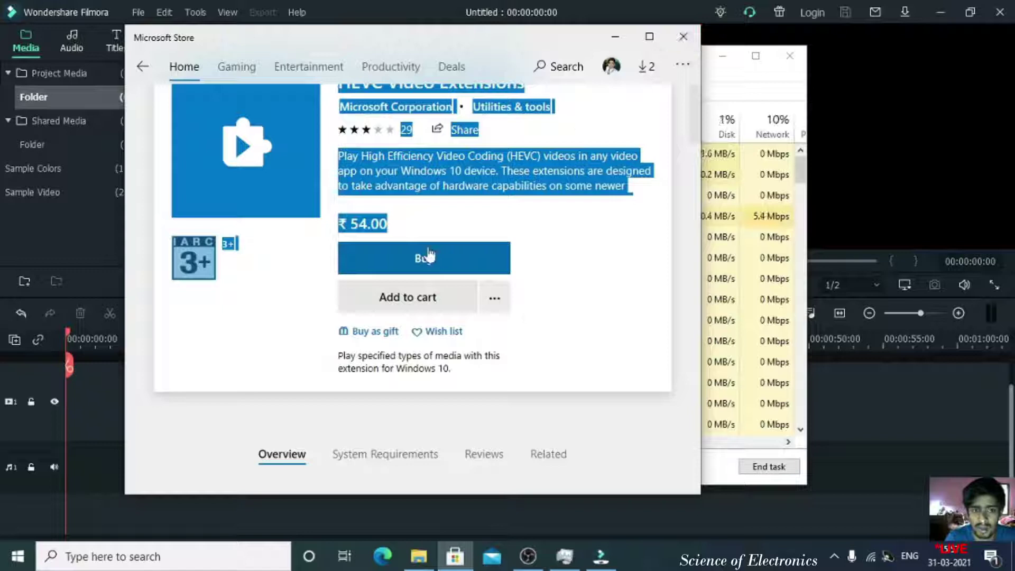
left_click(579, 243)
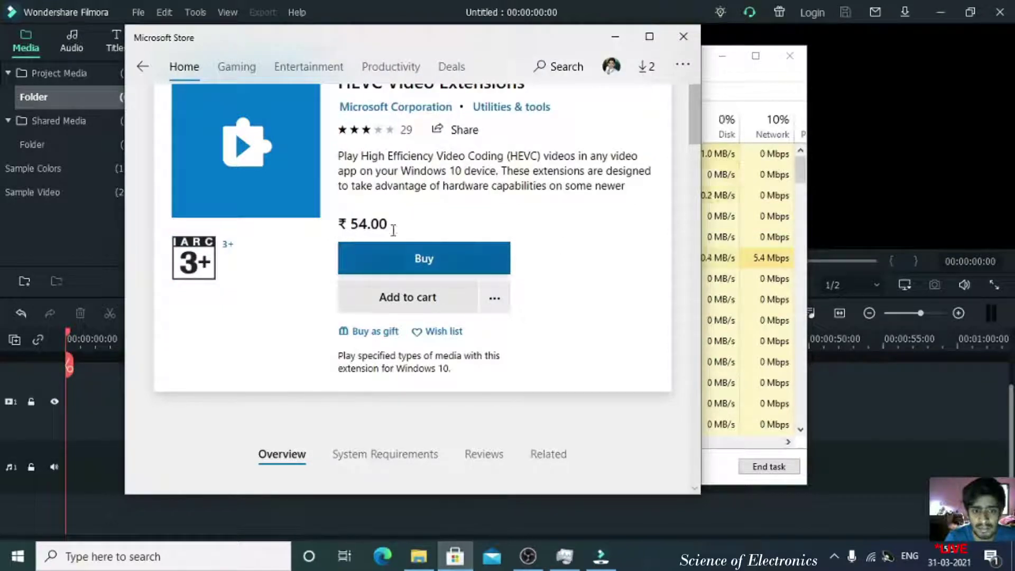
left_click(455, 556)
mouse_move(528, 556)
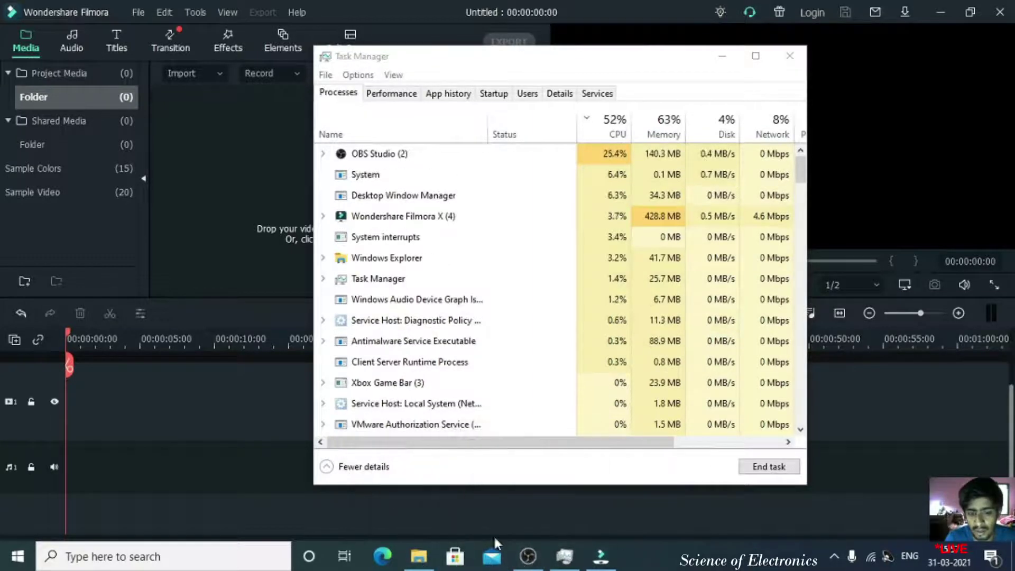
Run a web search for 'soelectronics' from the Microsoft Edge address bar.
left_click(388, 561)
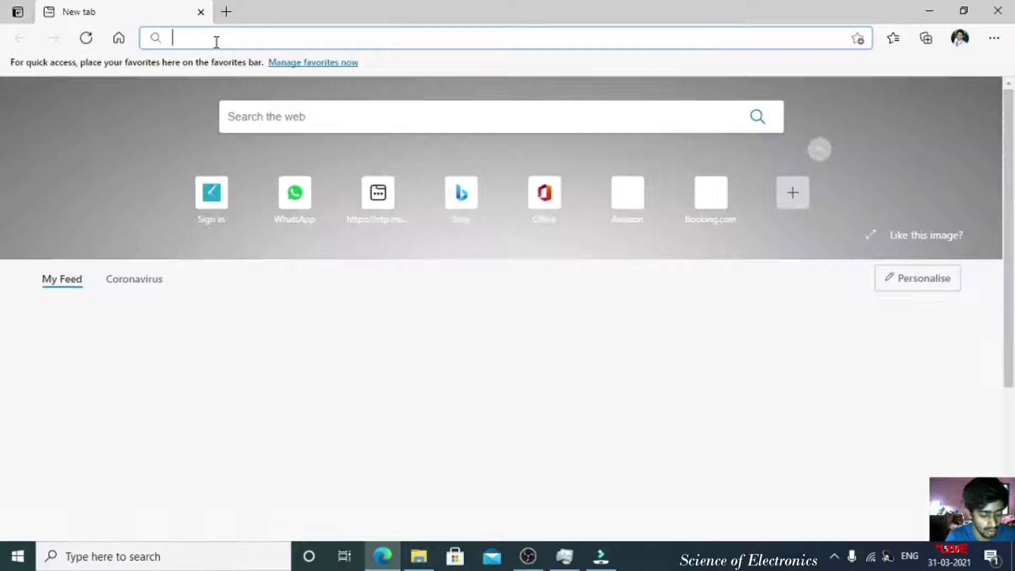
type("so")
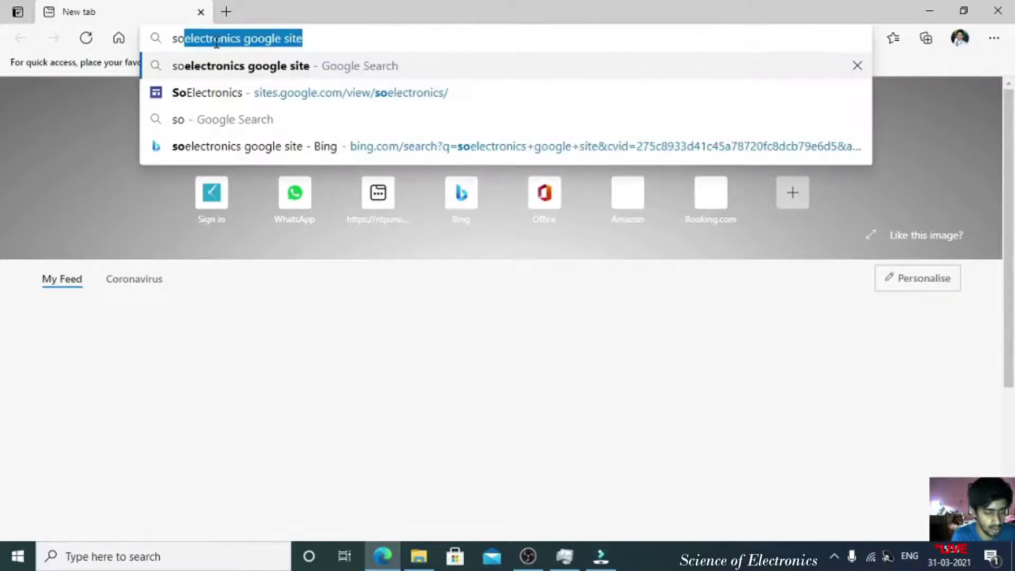
type("ele")
key("End")
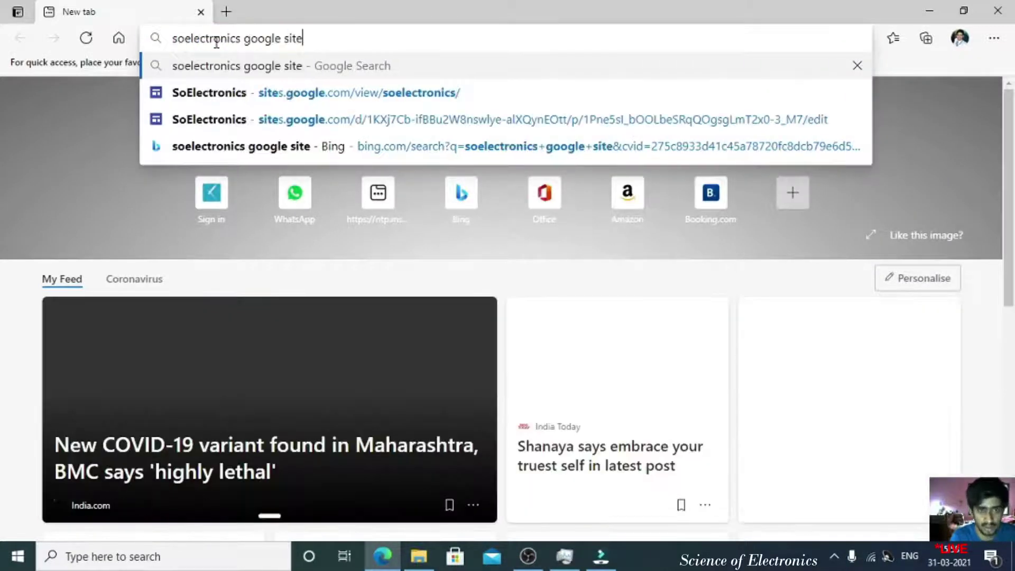
key("BackSpace")
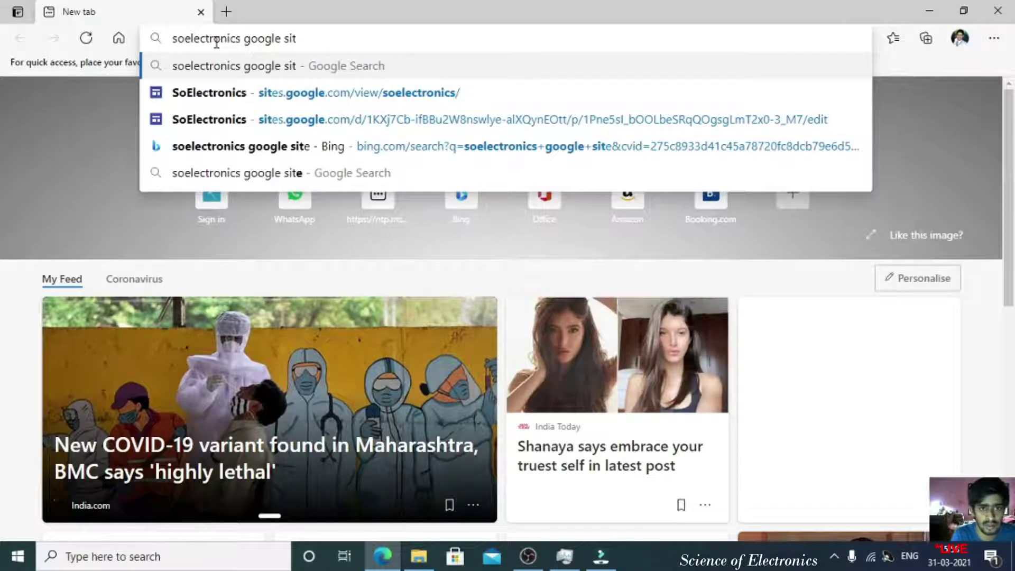
key("BackSpace")
key("BackSpace")
key("BackSpace")
key("BackSpace")
key("BackSpace")
key("BackSpace")
key("BackSpace")
key("BackSpace")
key("BackSpace")
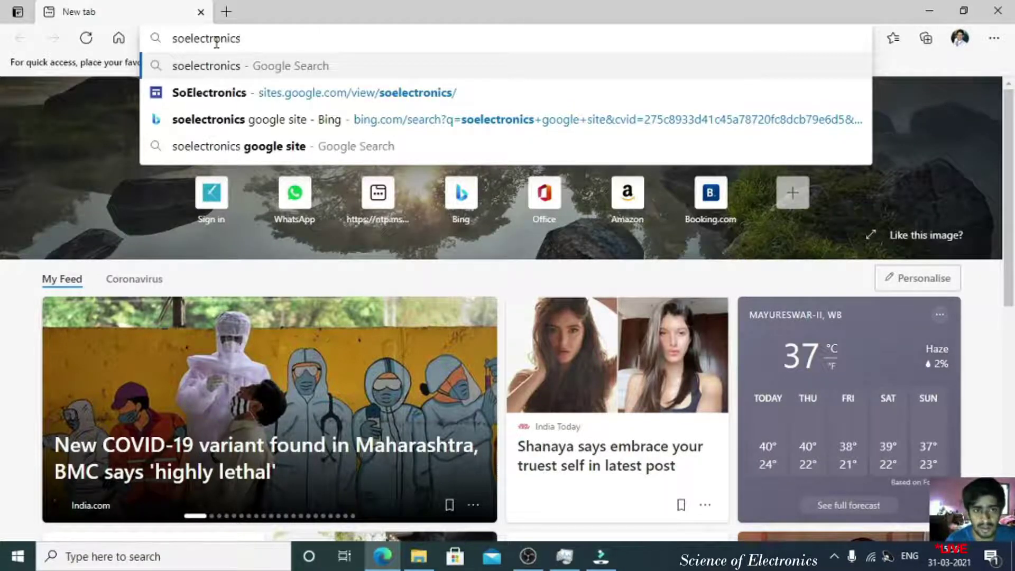
key("Return")
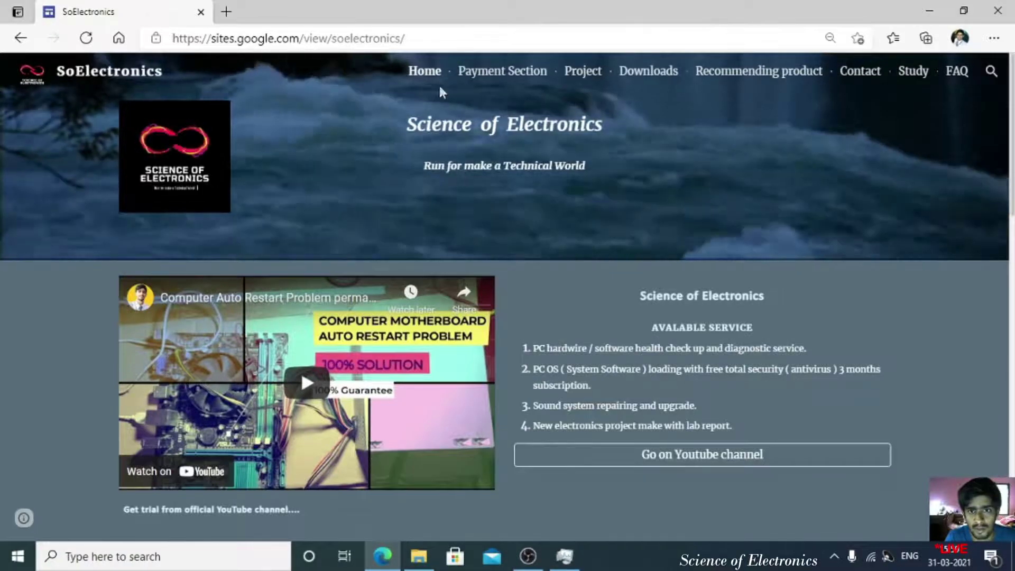
Go to the SoElectronics Downloads page and review the HEVC / H.265 Extension for windows 10 entry.
left_click(654, 80)
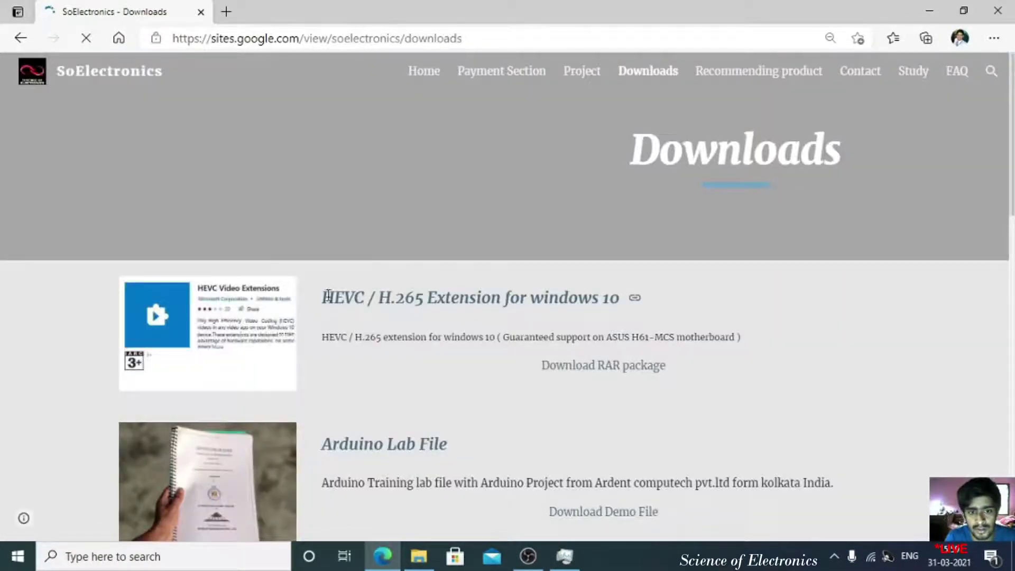
left_click_drag(322, 297, 653, 318)
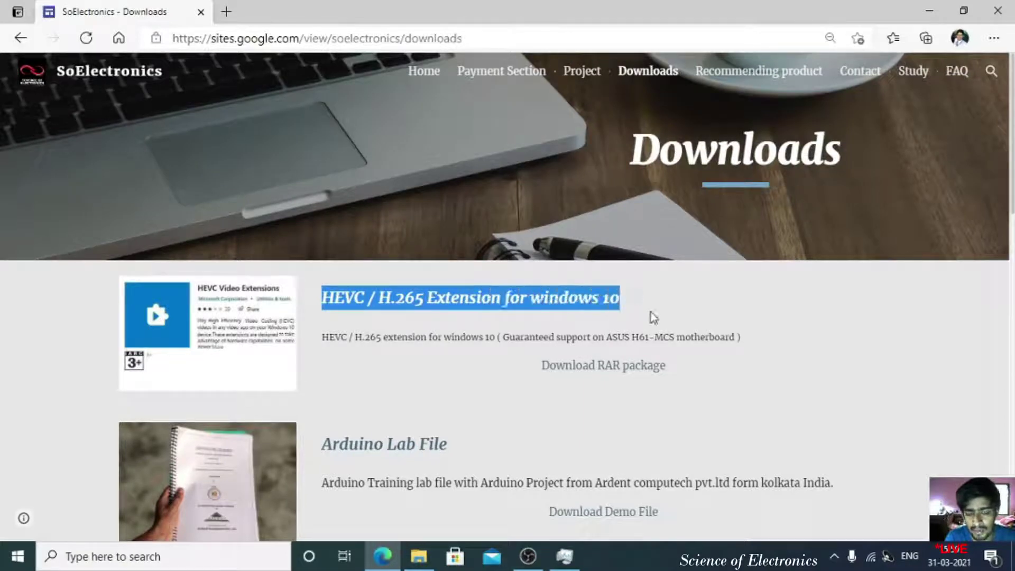
left_click_drag(323, 338, 569, 343)
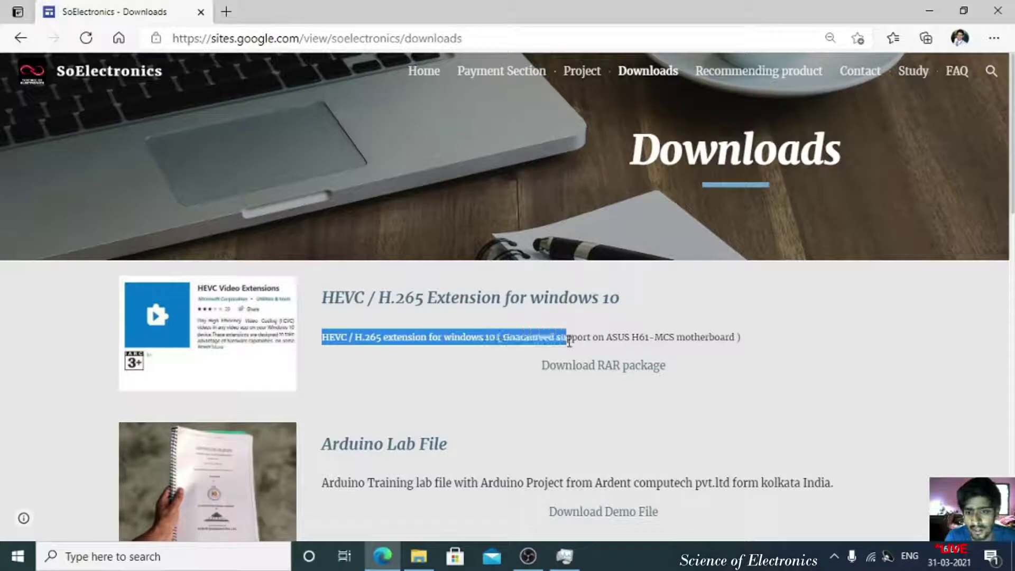
left_click_drag(569, 343, 696, 352)
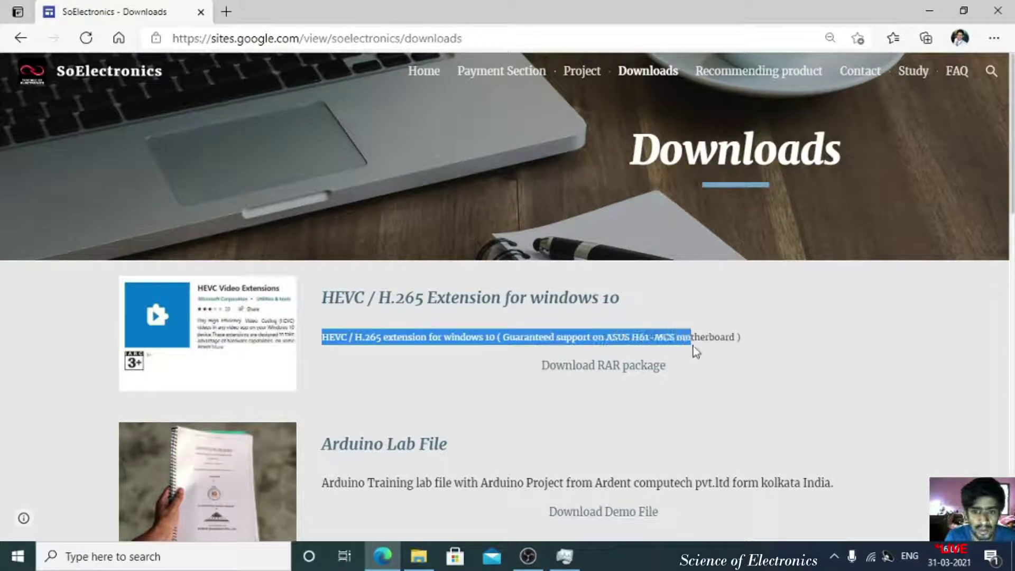
left_click(757, 353)
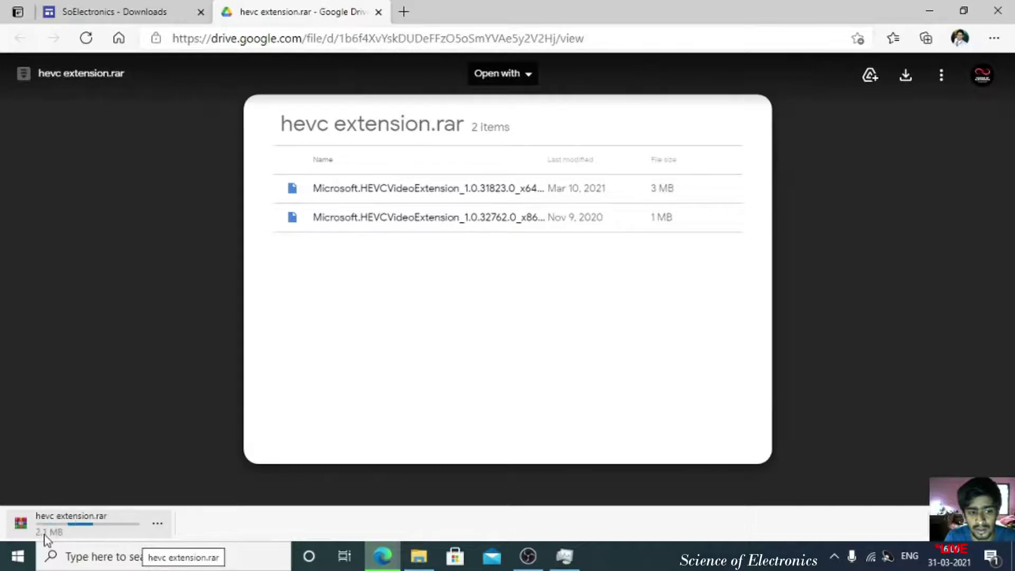
Drag the downloaded hevc extension.rar from Edge onto the Windows desktop.
left_click_drag(85, 538, 515, 106)
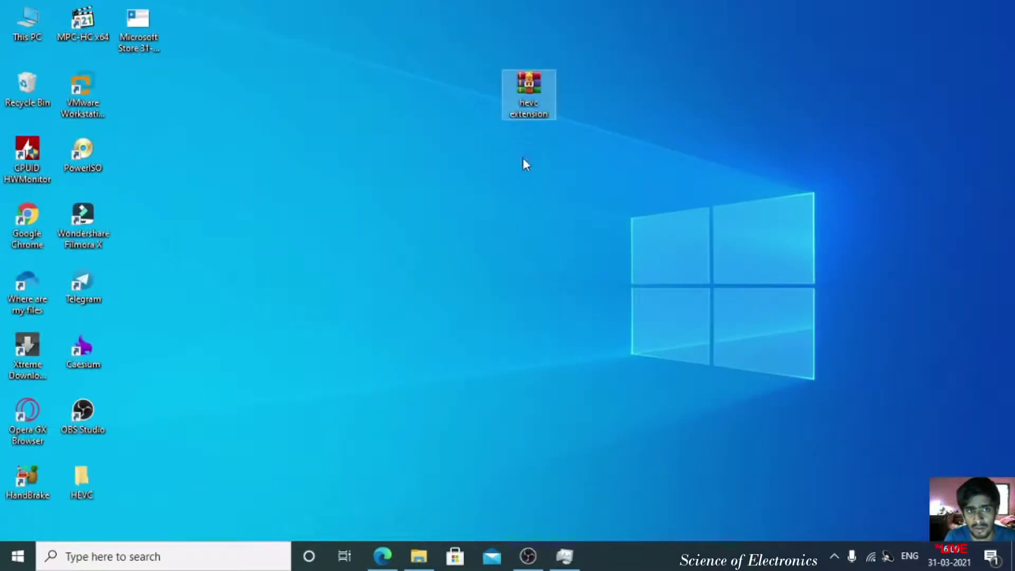
Delete the stray Microsoft Store file from the desktop.
left_click(139, 24)
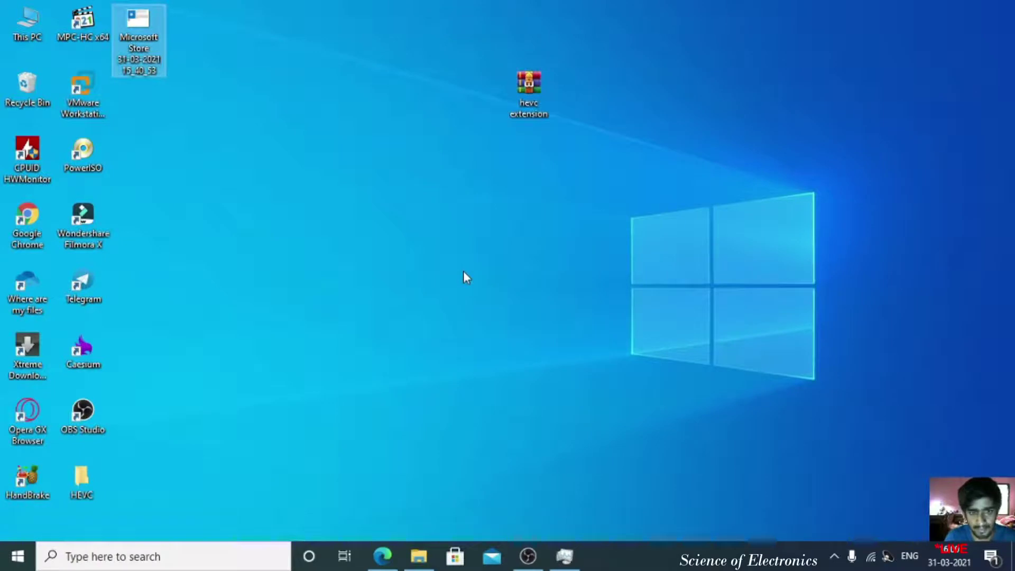
key("Delete")
key("Return")
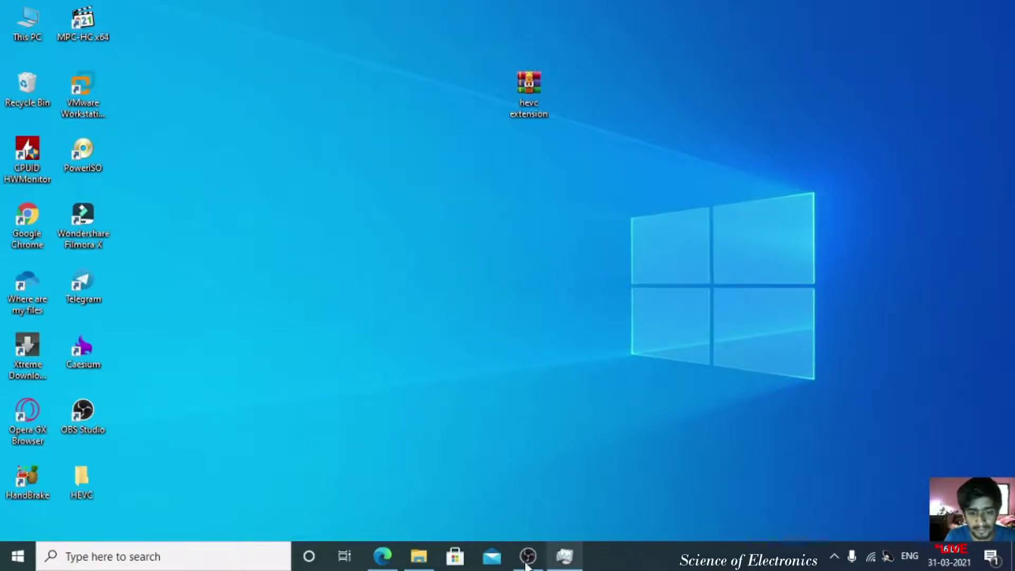
Open Part 1 hevc old from the Clearon jmps 920 folder and dismiss the Missing codec error.
left_click(418, 556)
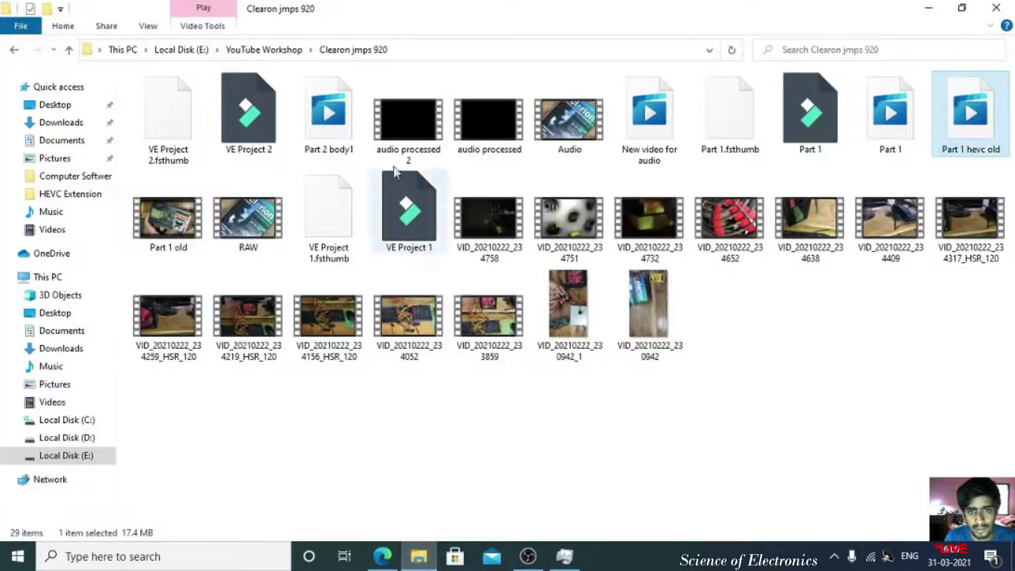
right_click(972, 141)
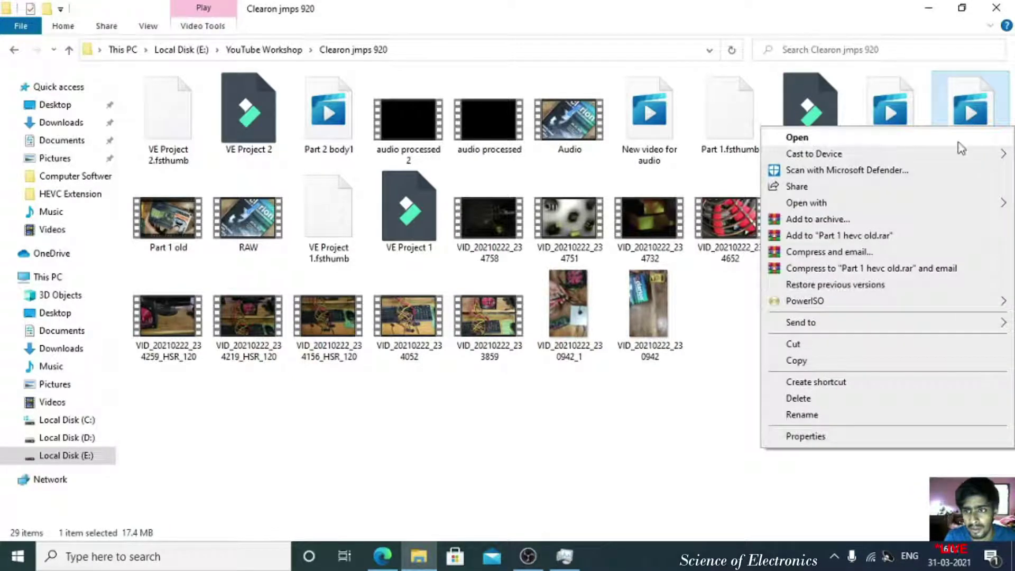
left_click(864, 136)
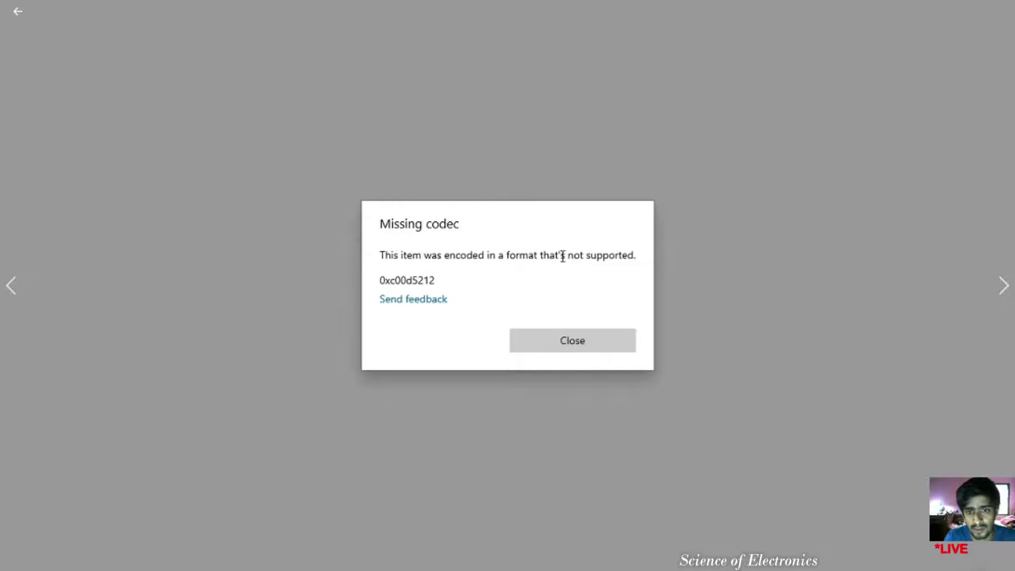
left_click(590, 350)
Extract hevc extension.rar onto the desktop and launch the x64 .appx HEVC extension package.
right_click(517, 101)
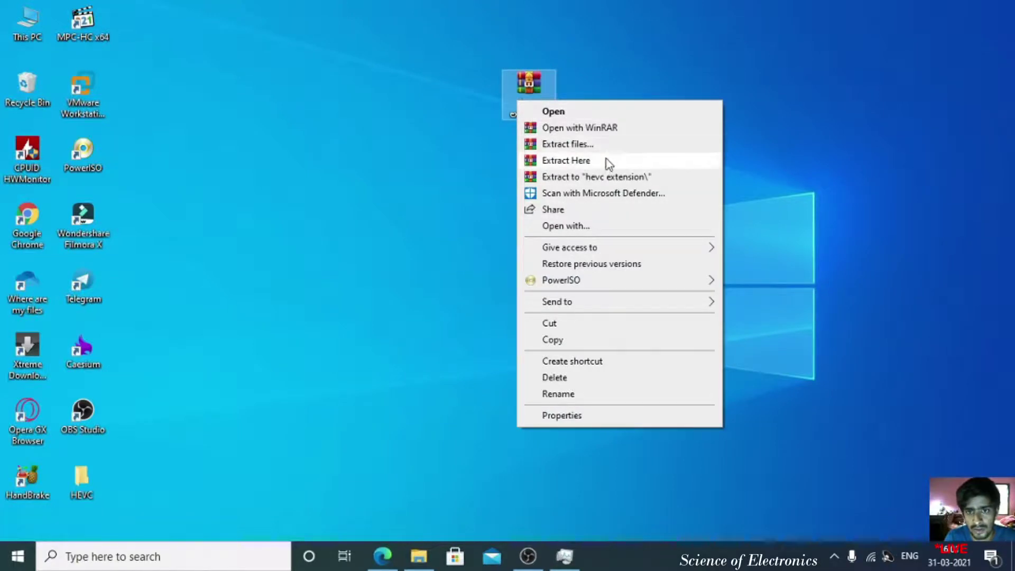
left_click(607, 162)
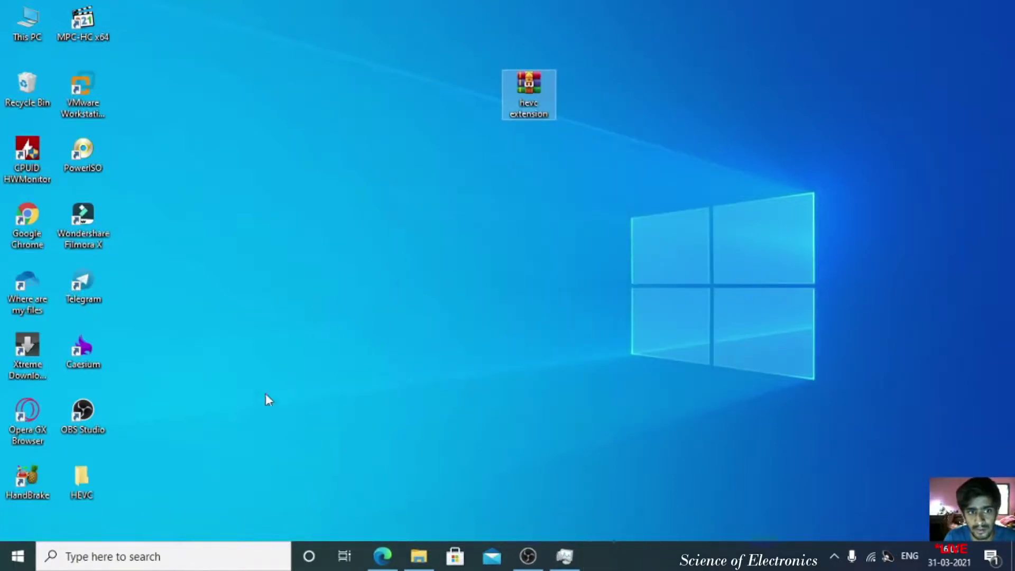
left_click(128, 108)
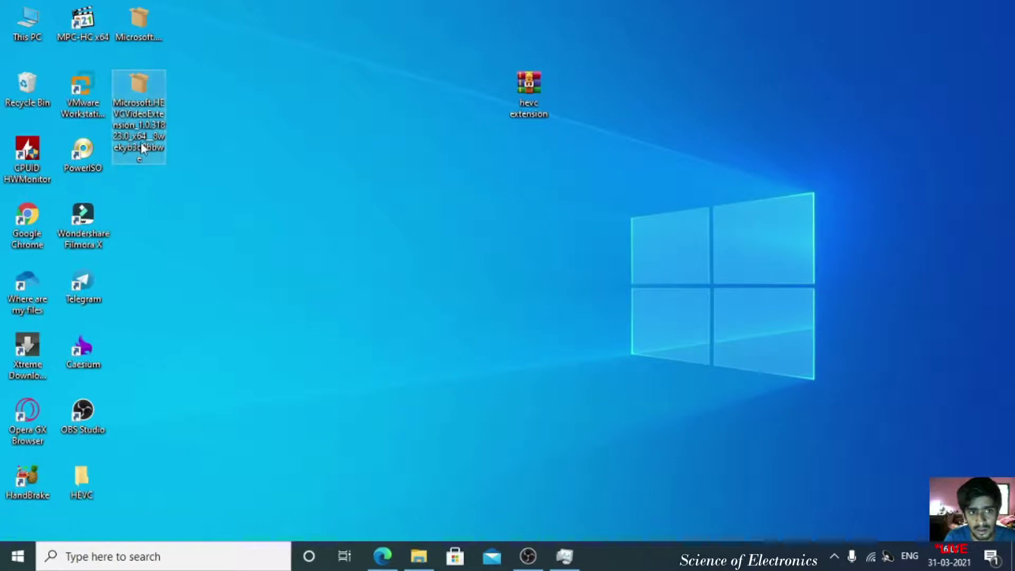
left_click(139, 135)
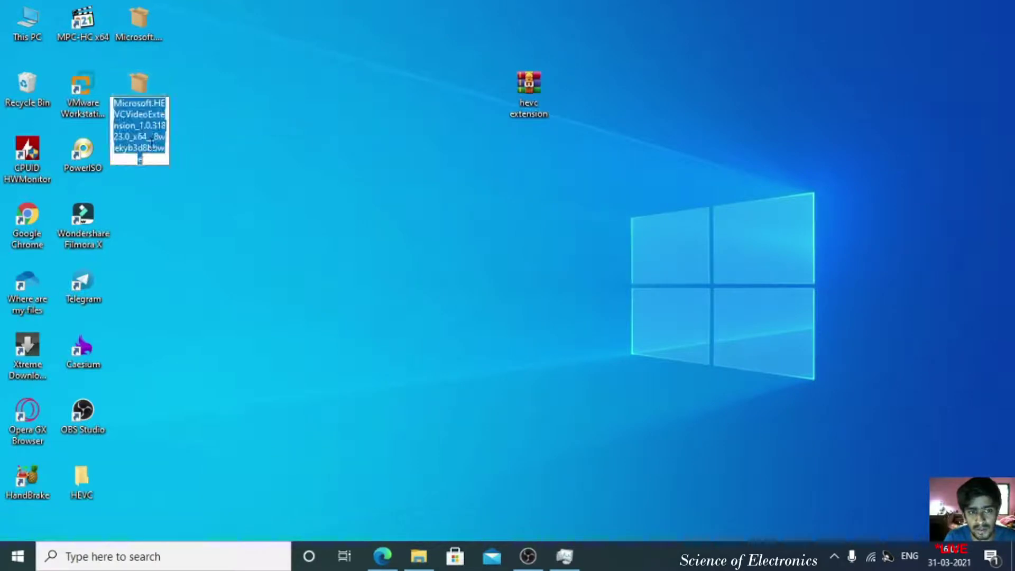
left_click(217, 142)
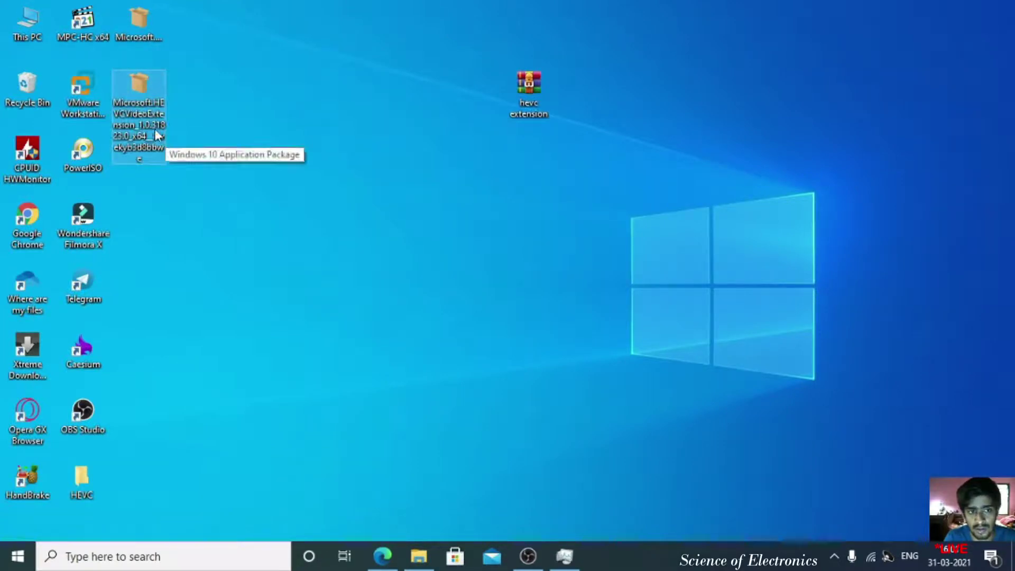
double_click(144, 108)
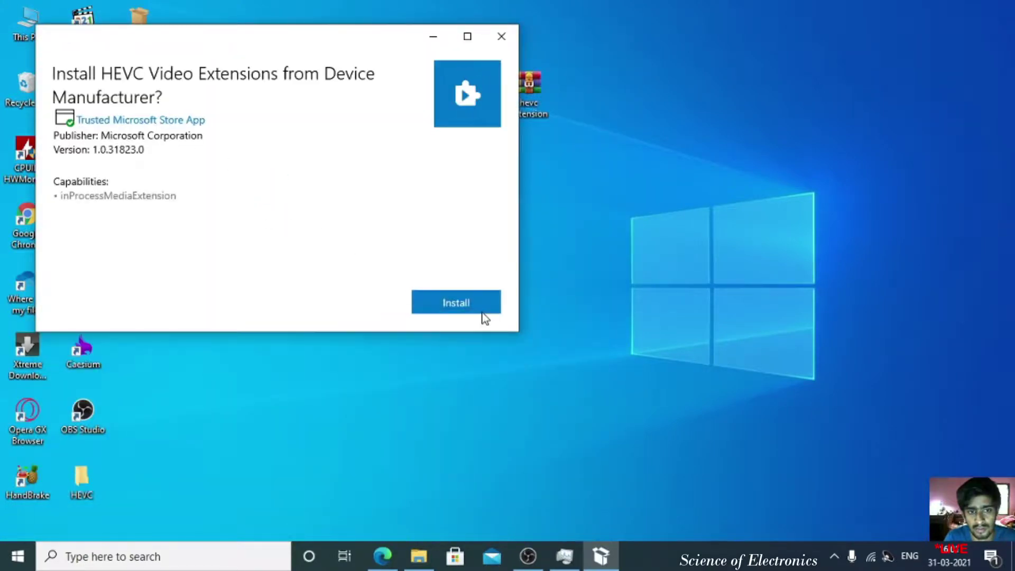
Install HEVC Video Extensions from Device Manufacturer 1.0.31823.0, then close App Installer.
left_click(482, 304)
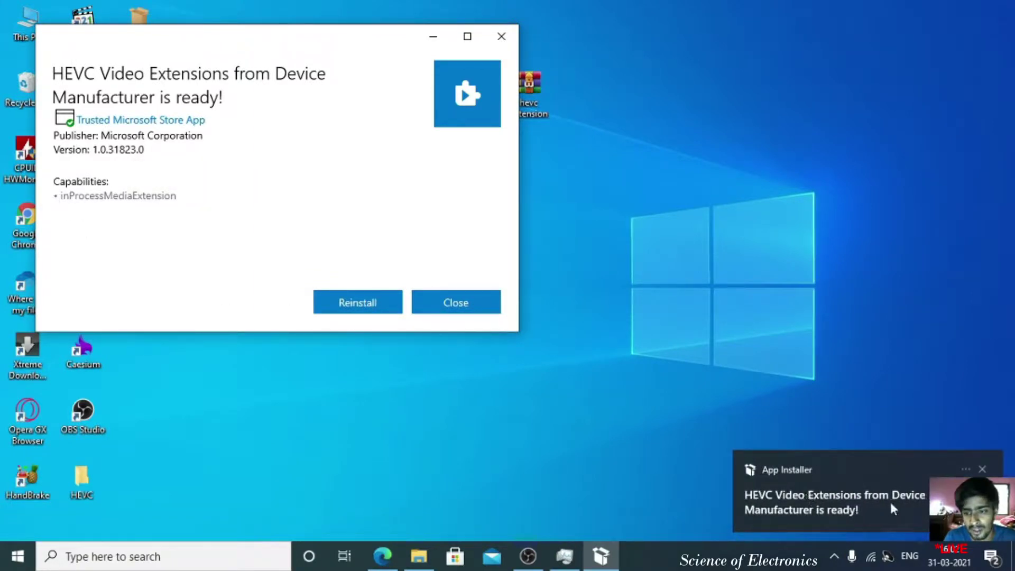
left_click(457, 301)
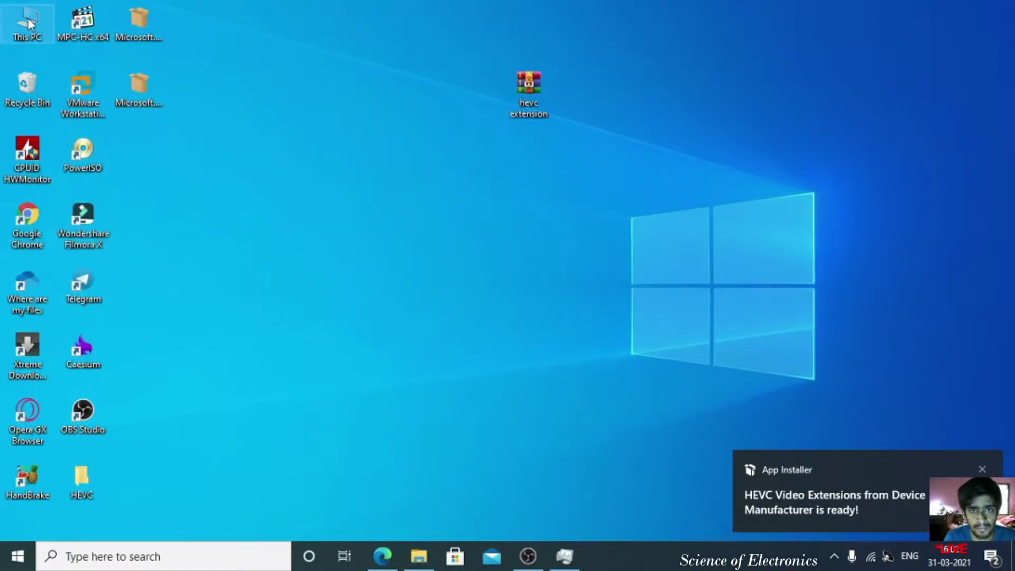
Replay Part 1 hevc old from the Clearon jmps 920 folder on Local Disk (E:), then minimise Explorer.
double_click(27, 18)
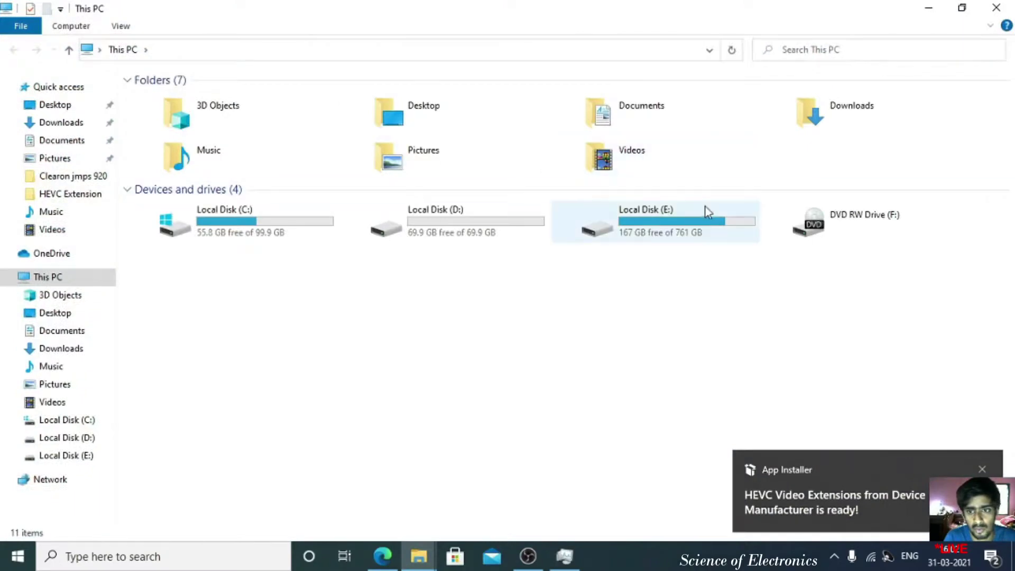
double_click(705, 228)
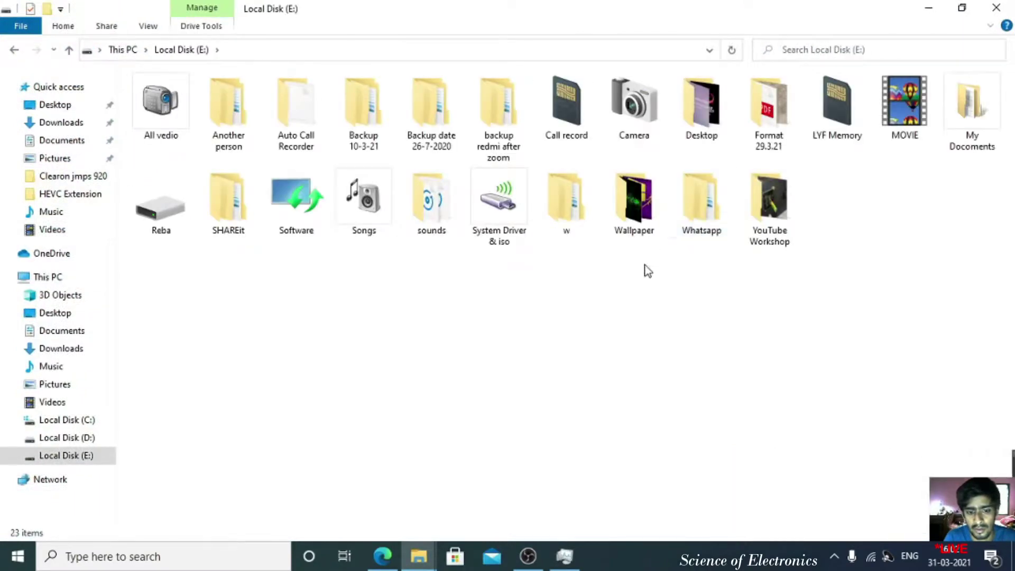
key("super+d")
left_click(420, 558)
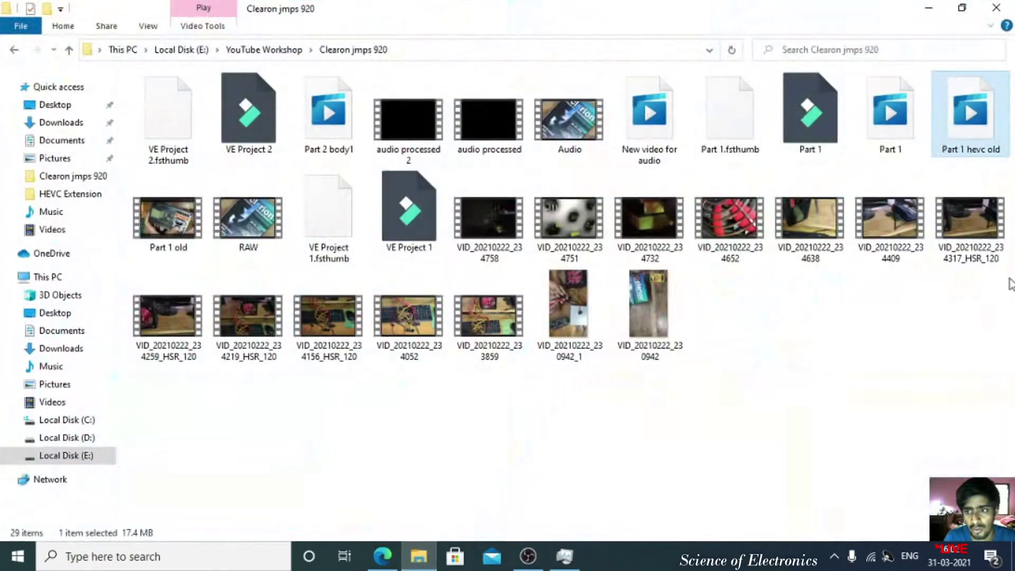
right_click(975, 140)
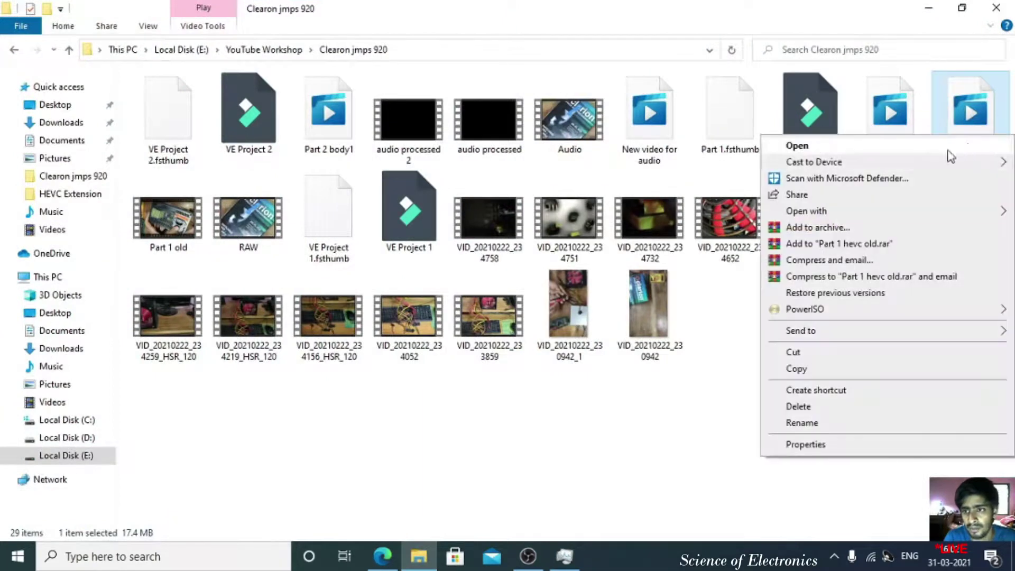
left_click(861, 144)
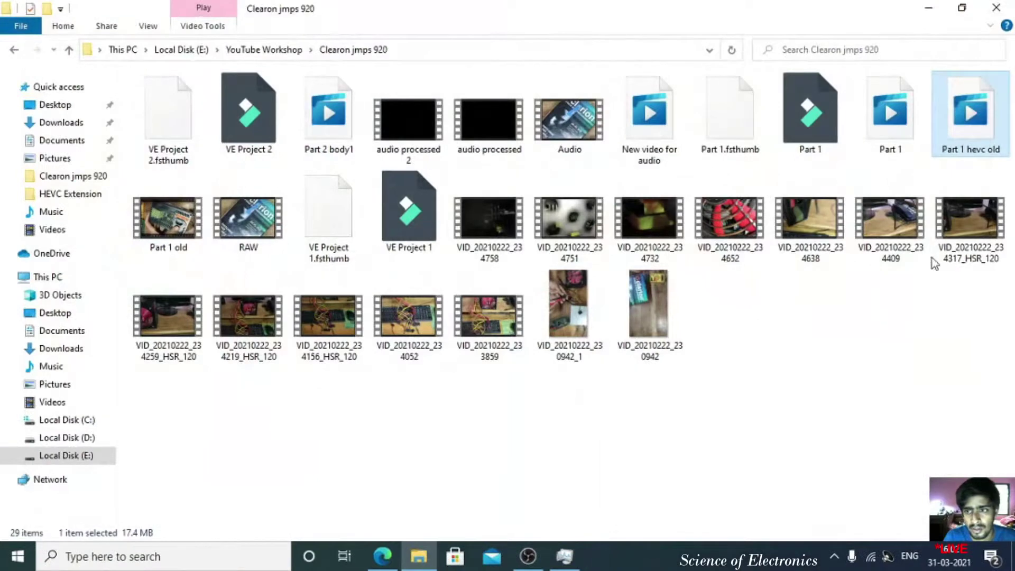
left_click(928, 9)
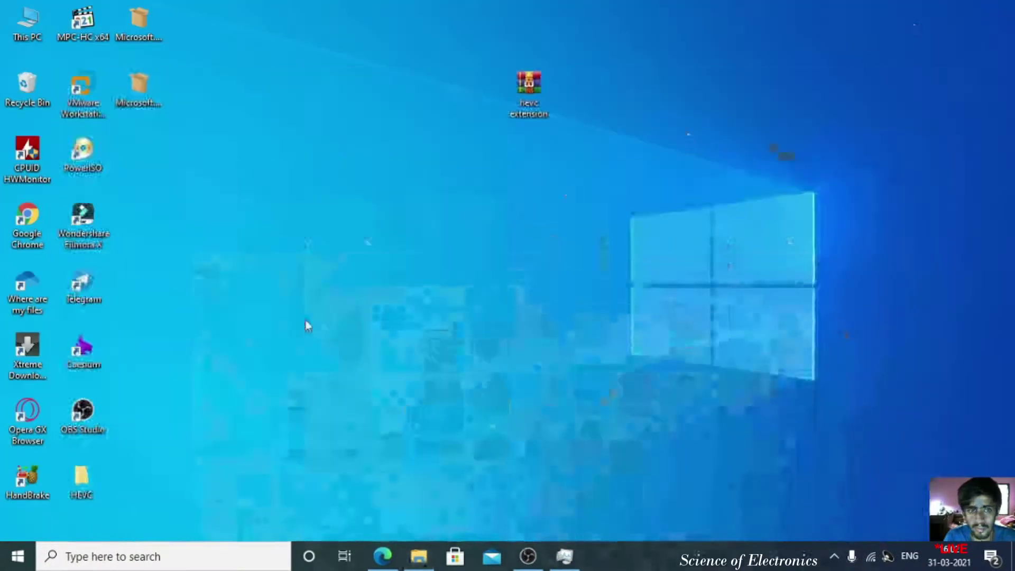
Launch Filmora X, import Part 1 hevc old into the media library, and add it to the video track.
double_click(98, 219)
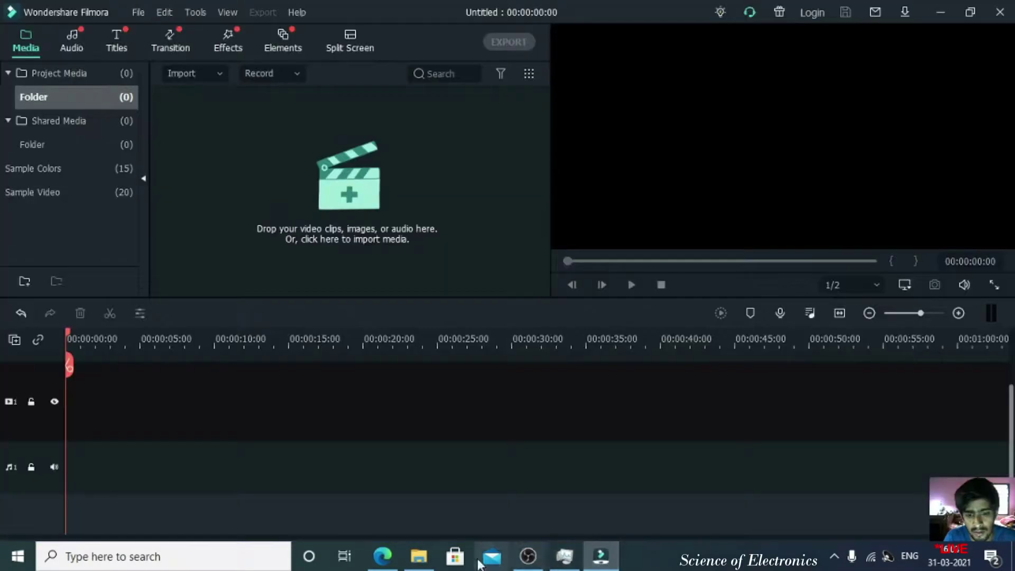
left_click(418, 556)
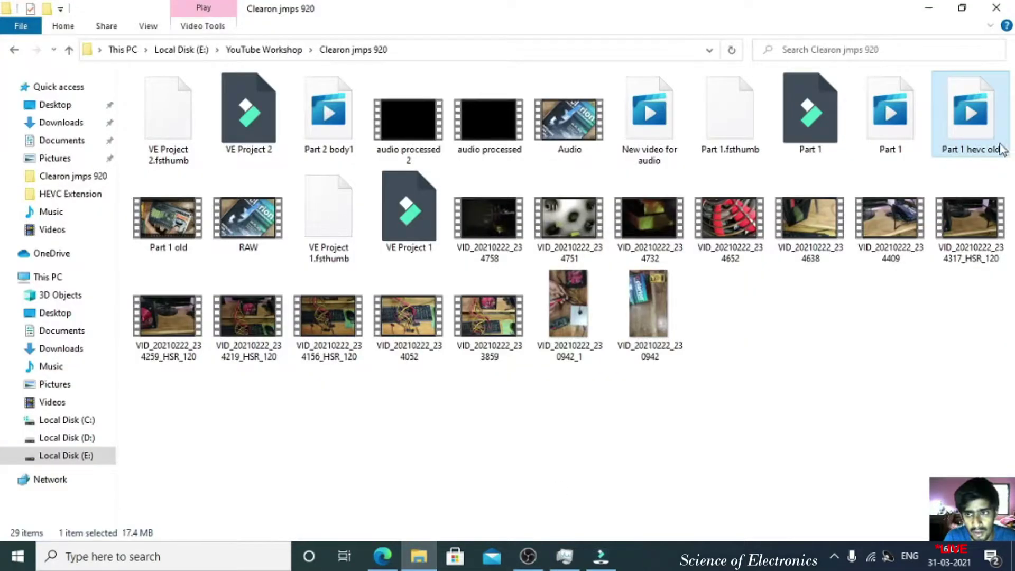
mouse_move(979, 125)
left_mouse_down()
mouse_move(665, 476)
mouse_move(392, 263)
left_mouse_up()
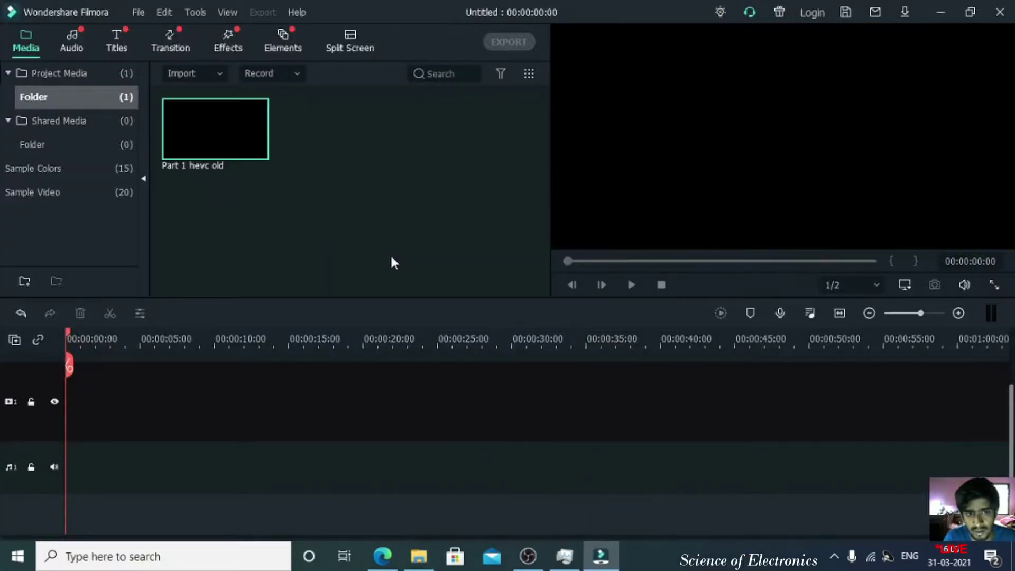
left_click_drag(166, 412, 58, 417)
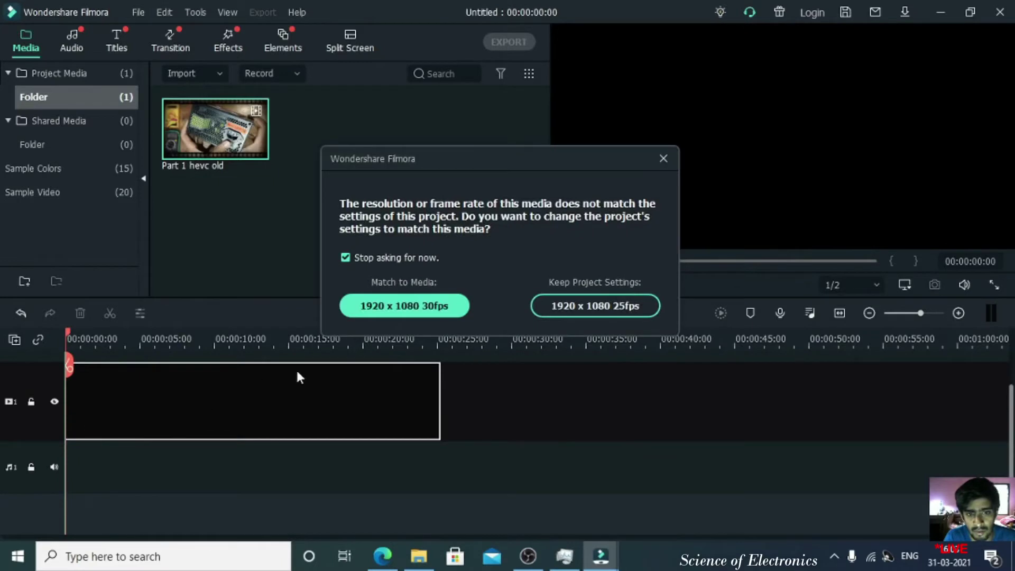
left_click(403, 303)
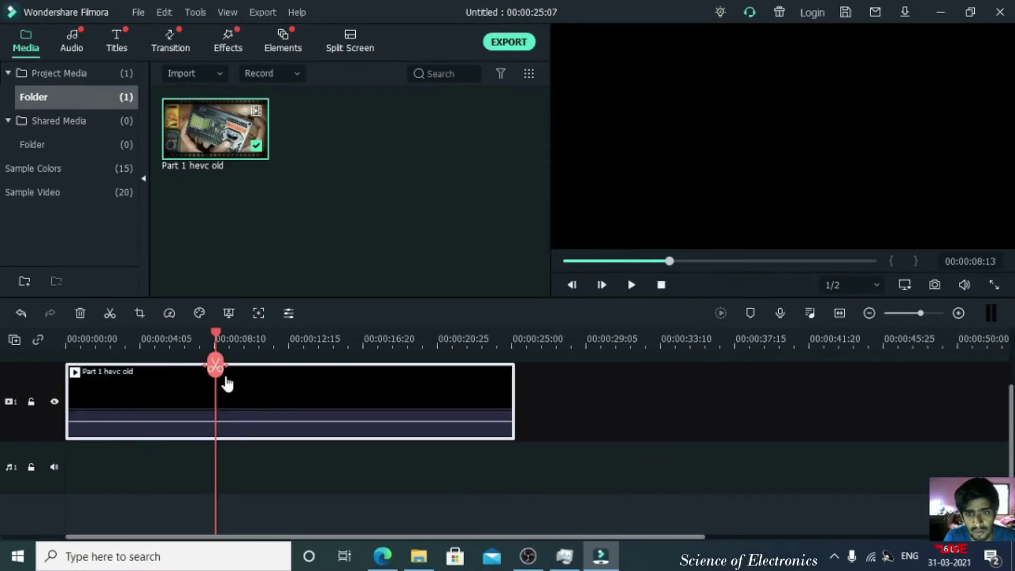